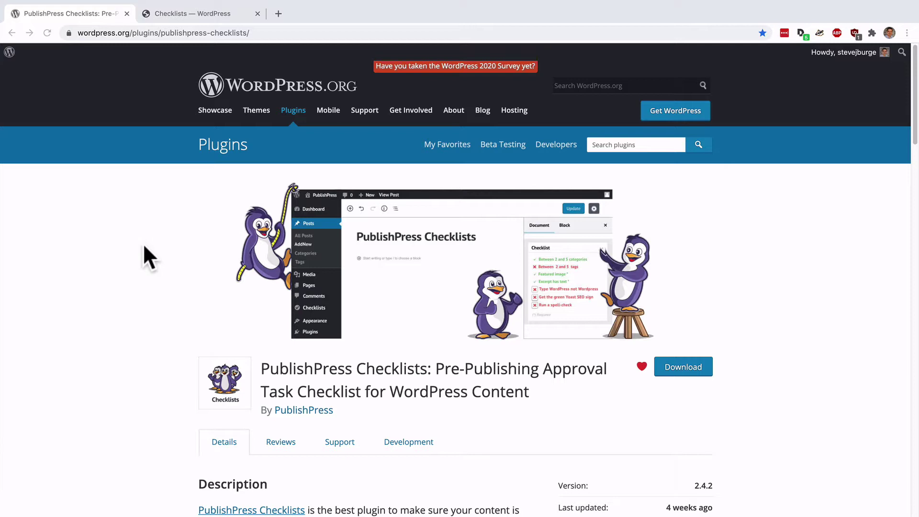
click(178, 13)
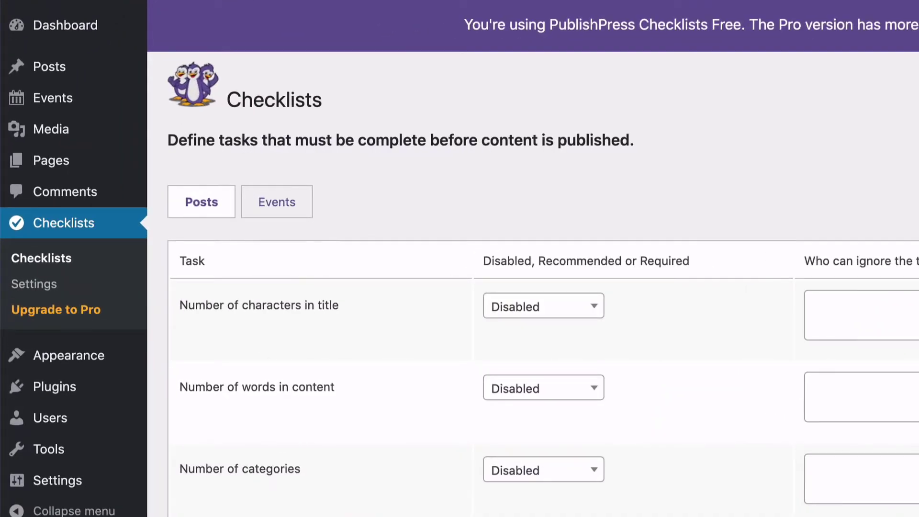
mouse_move(69, 90)
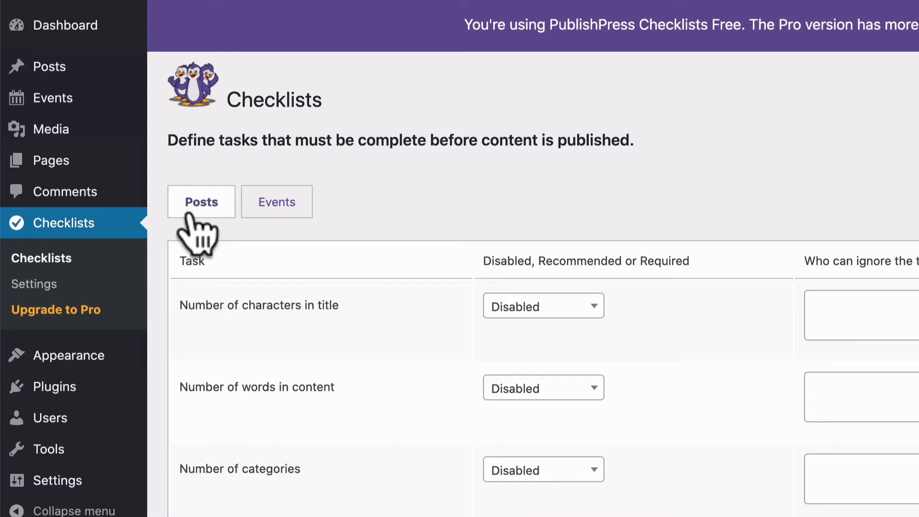
scroll(263, 287, down, 3)
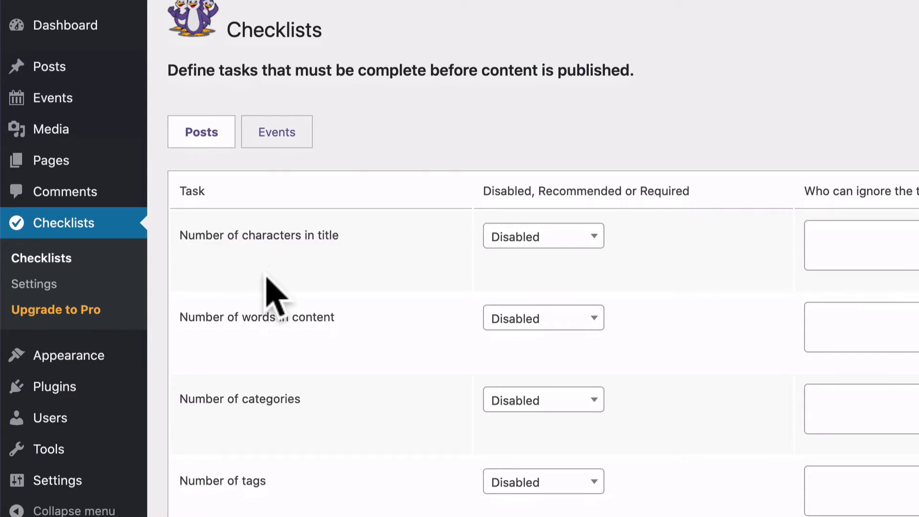
drag(339, 235, 212, 236)
drag(335, 317, 176, 312)
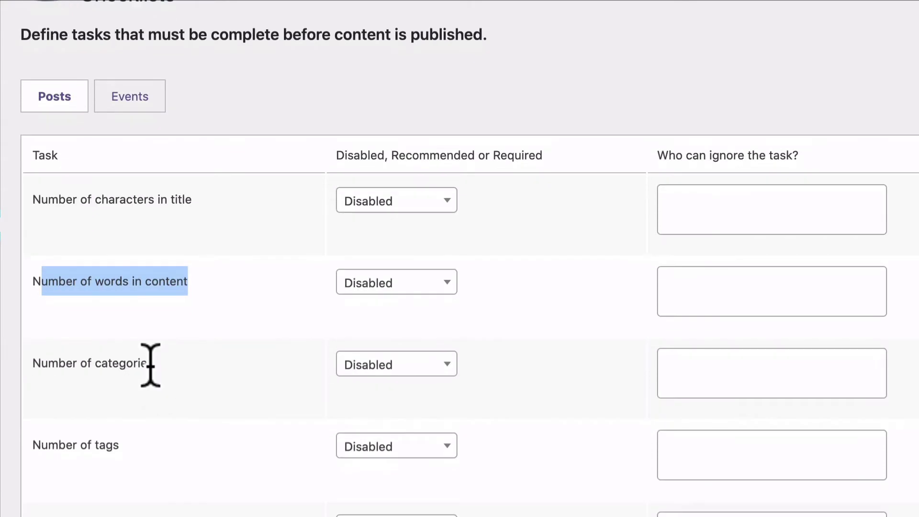
drag(150, 365, 30, 374)
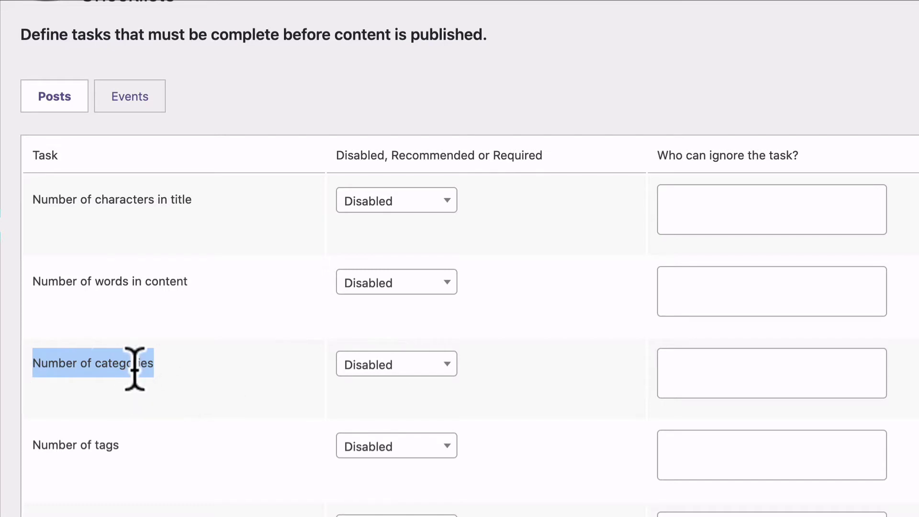
Make Number of categories Required, adding then removing Administrator from 'Who can ignore'.
click(365, 366)
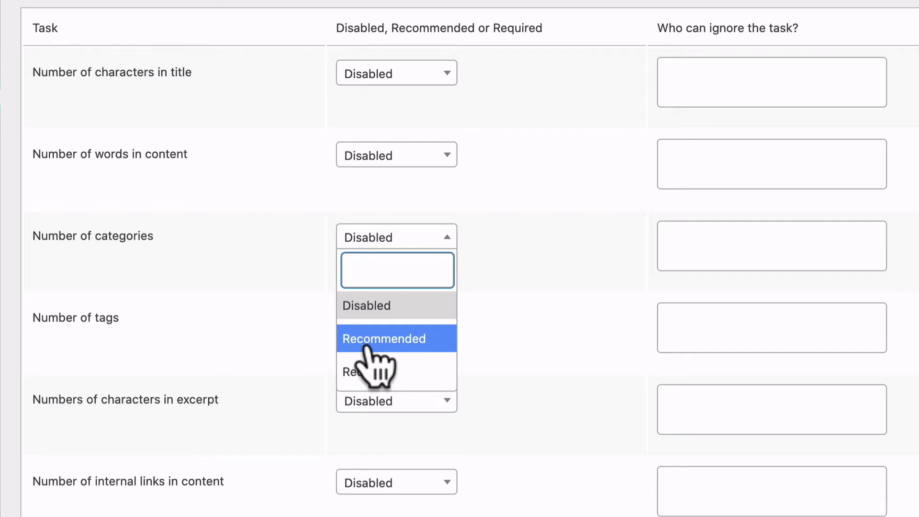
click(369, 372)
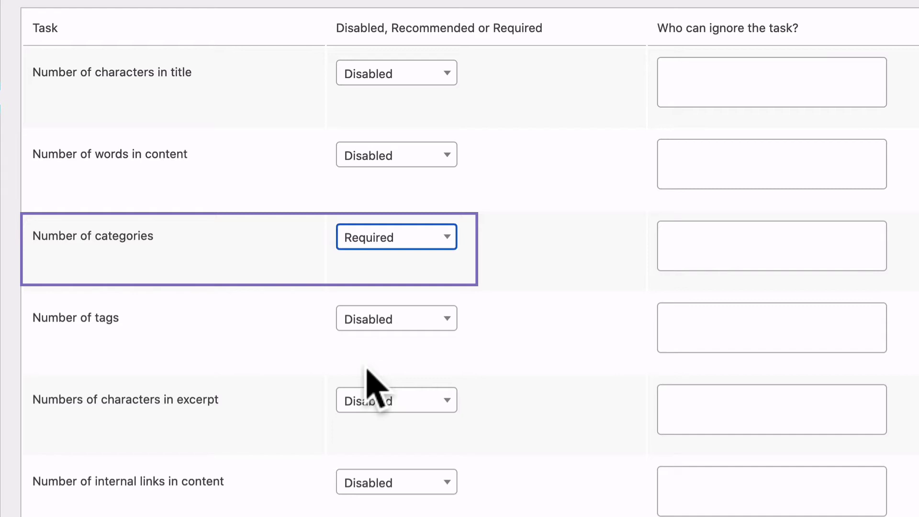
click(701, 244)
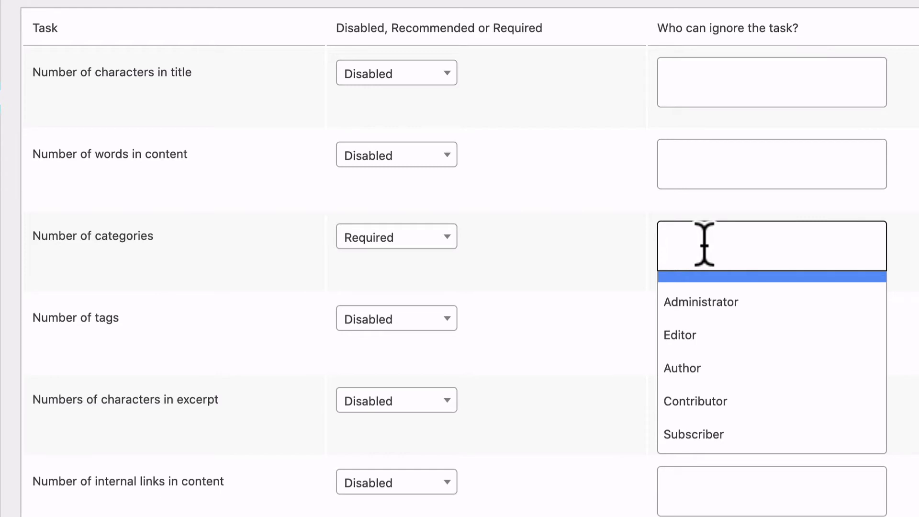
click(704, 294)
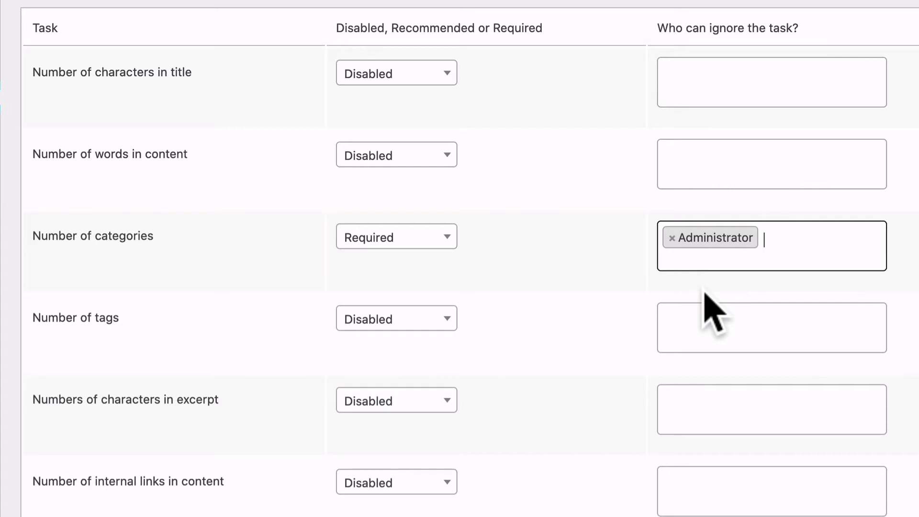
key(BackSpace)
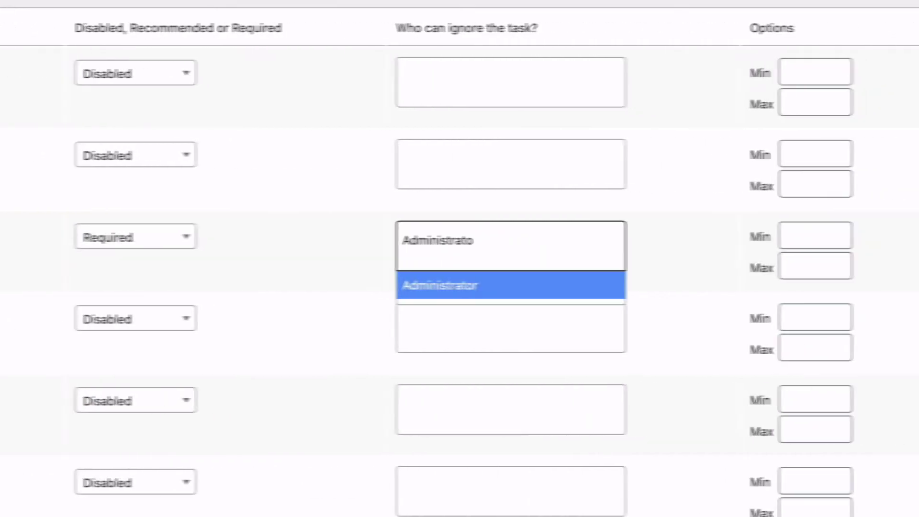
drag(755, 239, 671, 237)
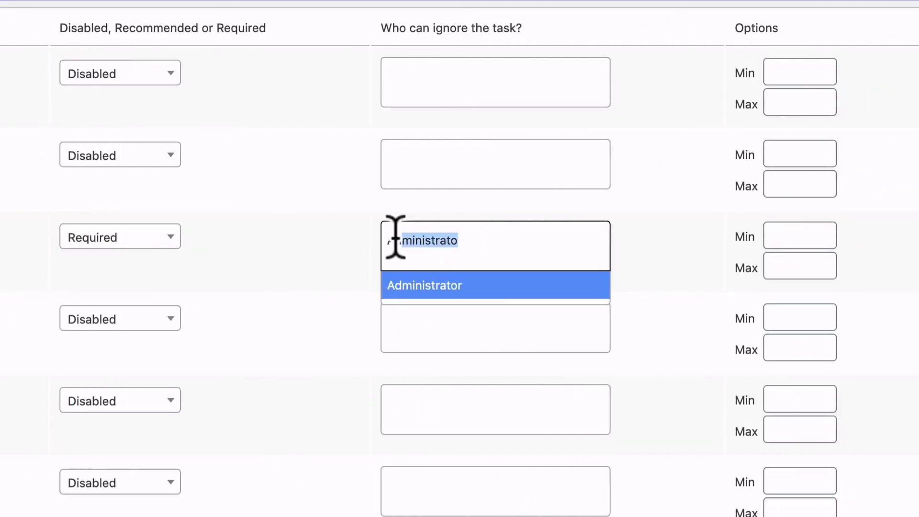
key(BackSpace)
key(BackSpace)
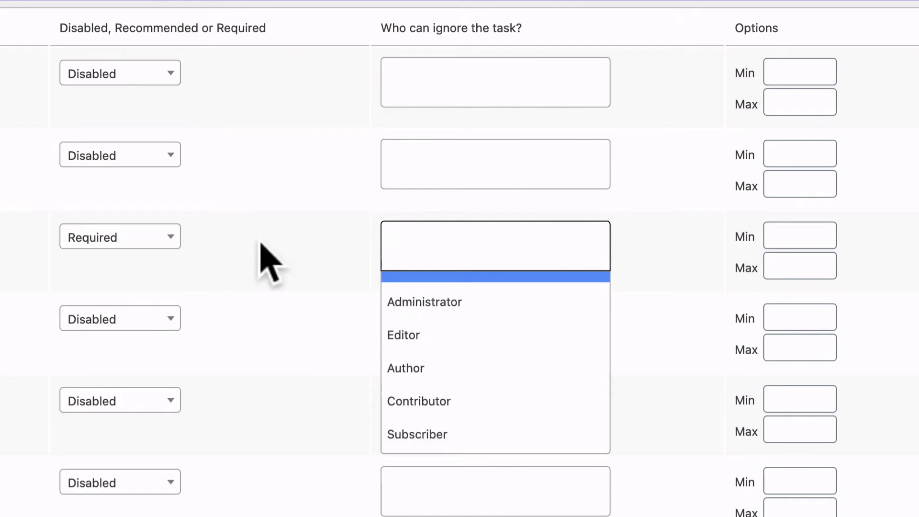
click(259, 239)
Enter a minimum of 5 and a maximum of 10 categories.
click(785, 237)
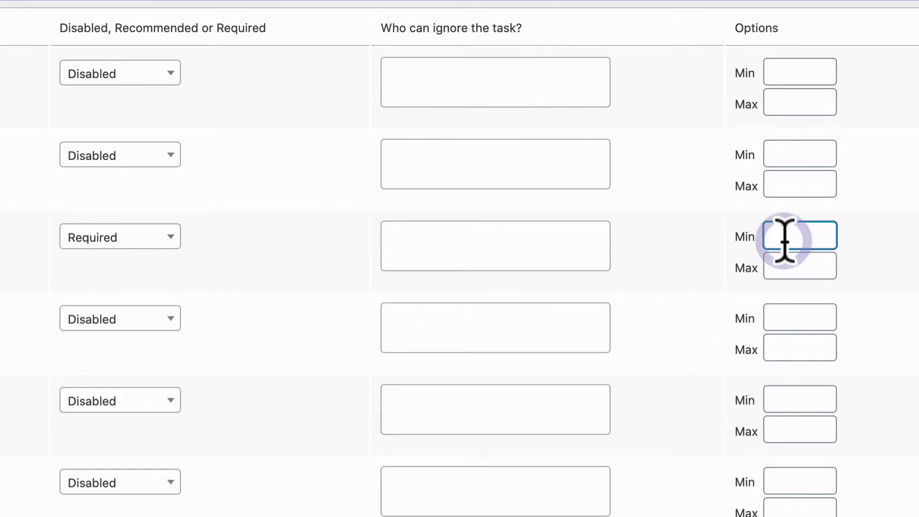
text(5)
click(788, 264)
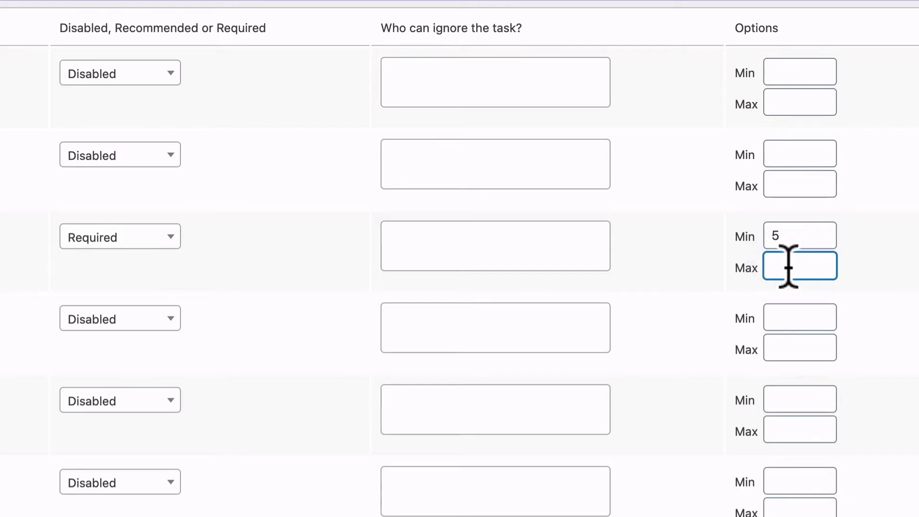
text(10)
Make Number of tags Required with a minimum of 3 and maximum of 5.
click(128, 318)
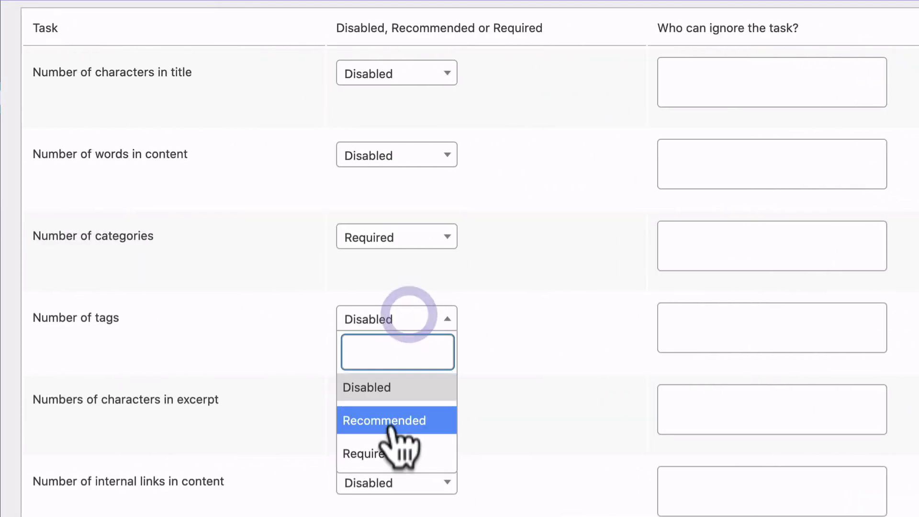
click(110, 455)
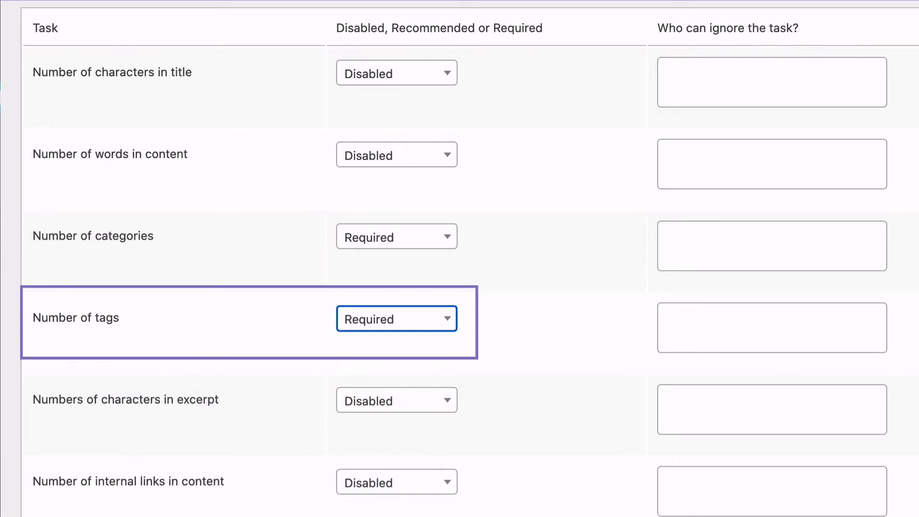
click(790, 321)
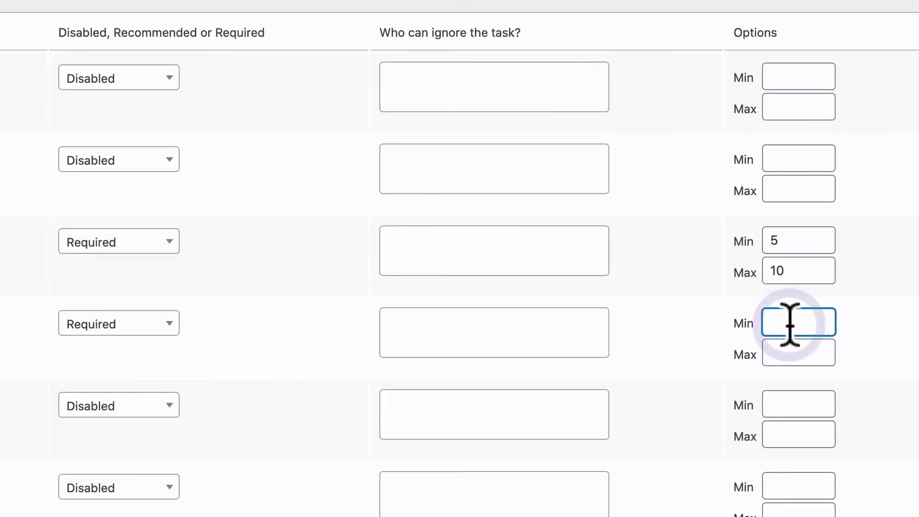
text(3)
click(789, 352)
text(5)
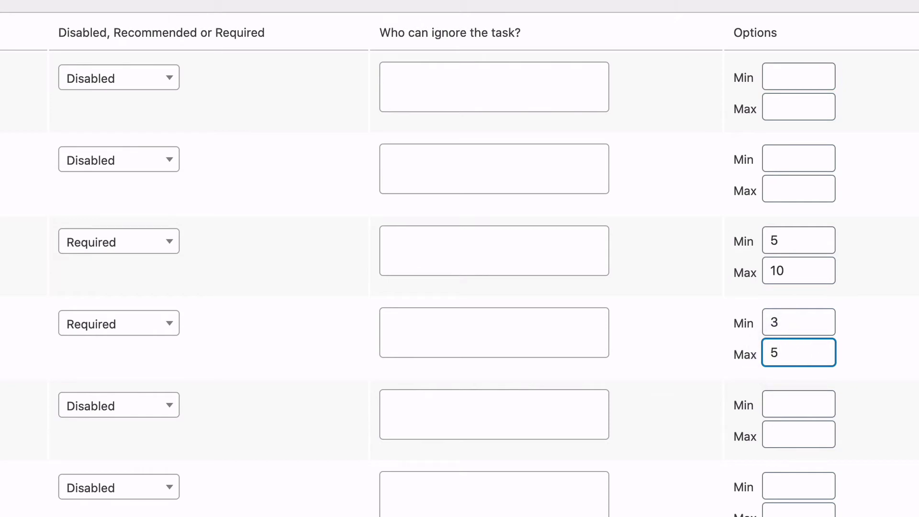
Save the checklist settings with Save Changes.
scroll(315, 390, down, 1)
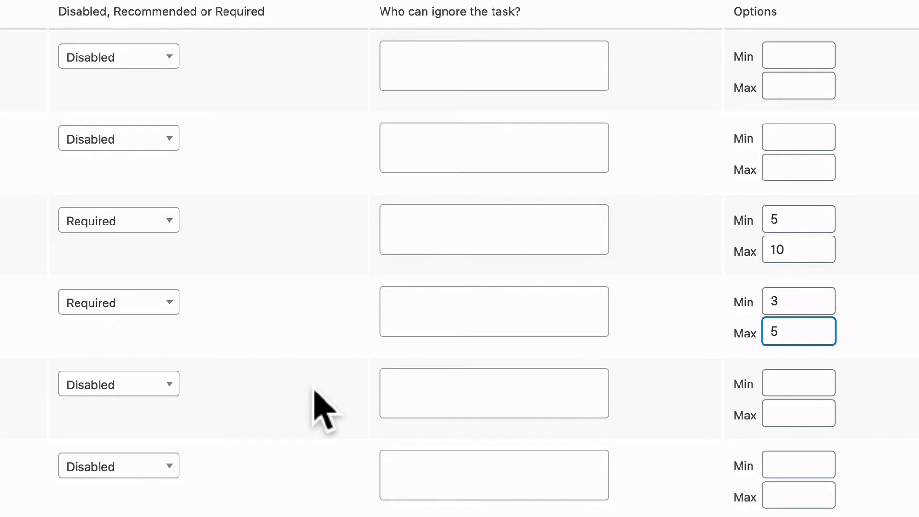
scroll(320, 409, down, 4)
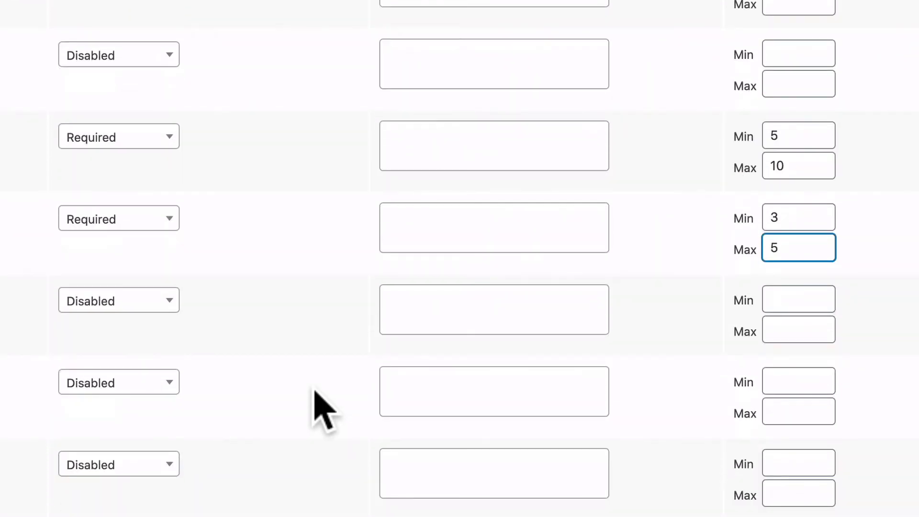
scroll(320, 409, down, 15)
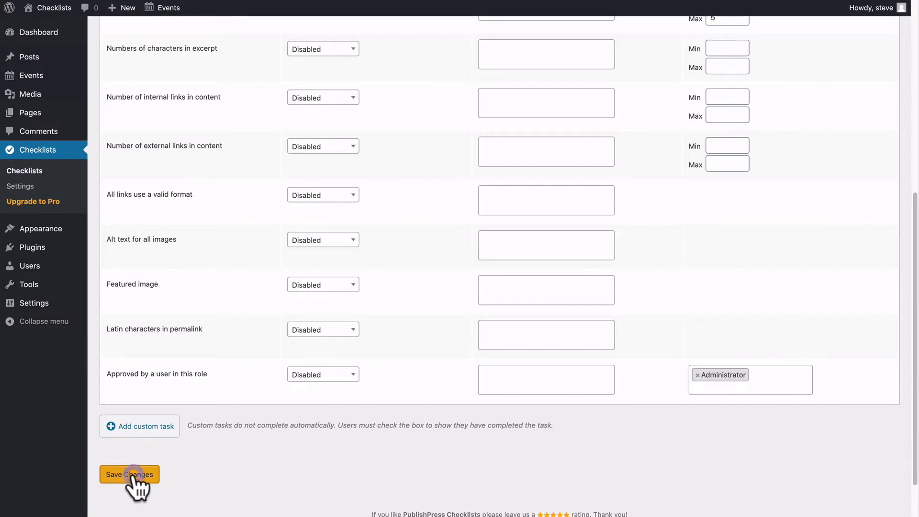
click(126, 503)
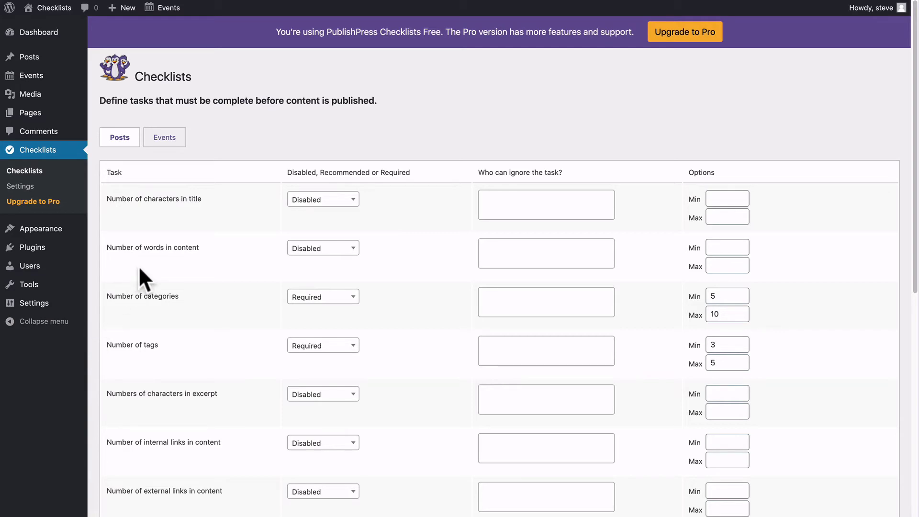
Create a new post from Posts > Add New and review its Checklist panel.
mouse_move(38, 58)
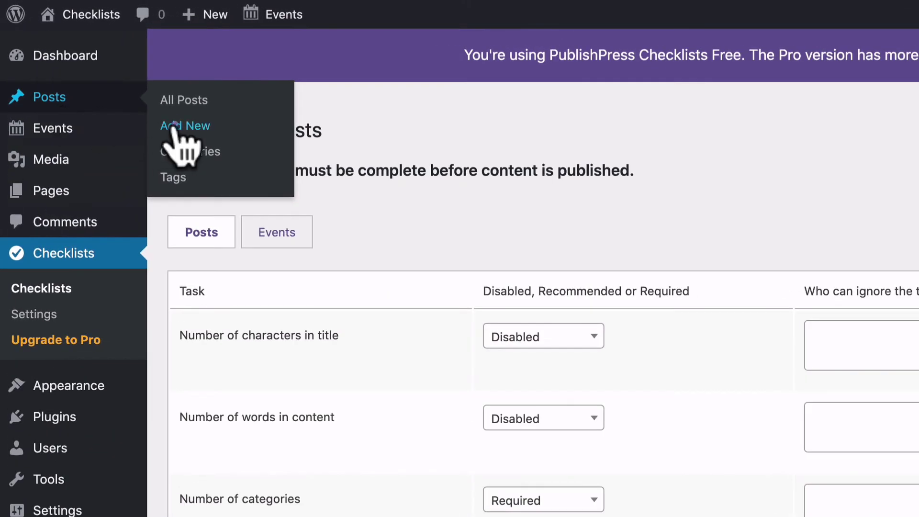
click(174, 125)
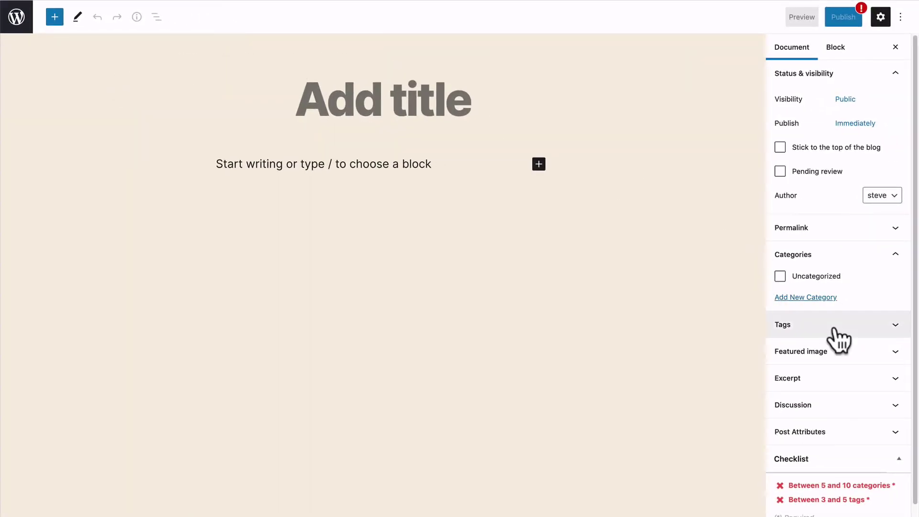
scroll(839, 338, down, 1)
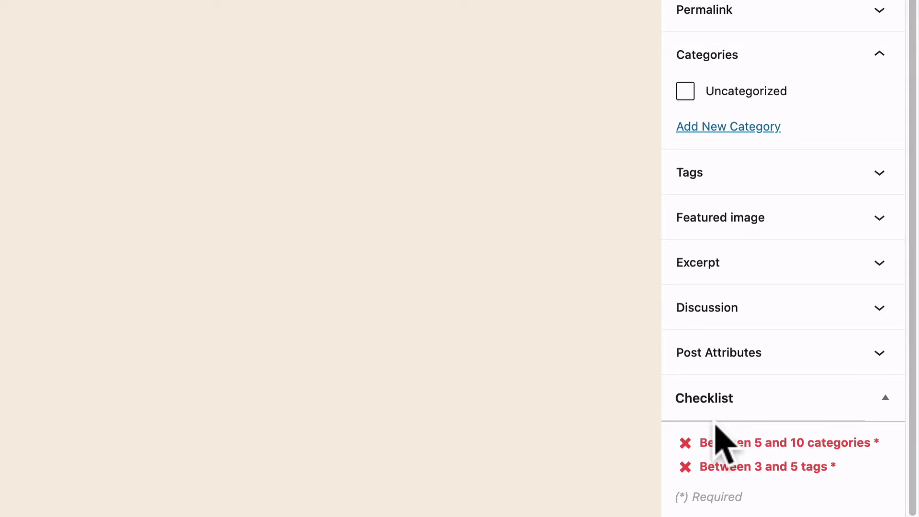
scroll(728, 369, up, 10)
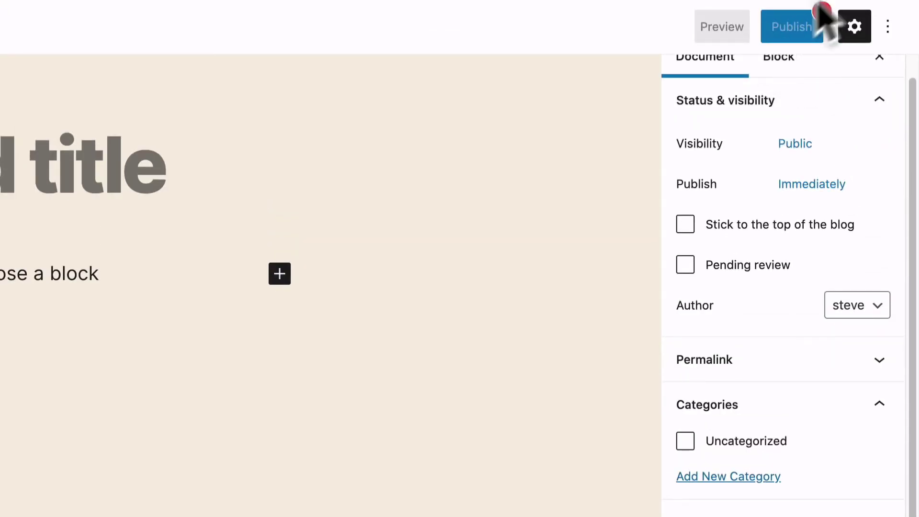
Tick Uncategorized and add a new category named A to the post.
click(685, 439)
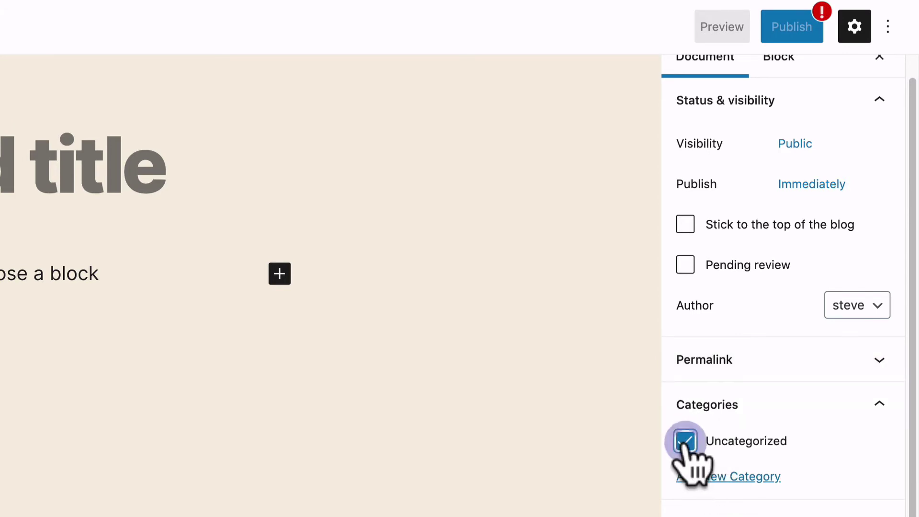
click(701, 476)
click(713, 295)
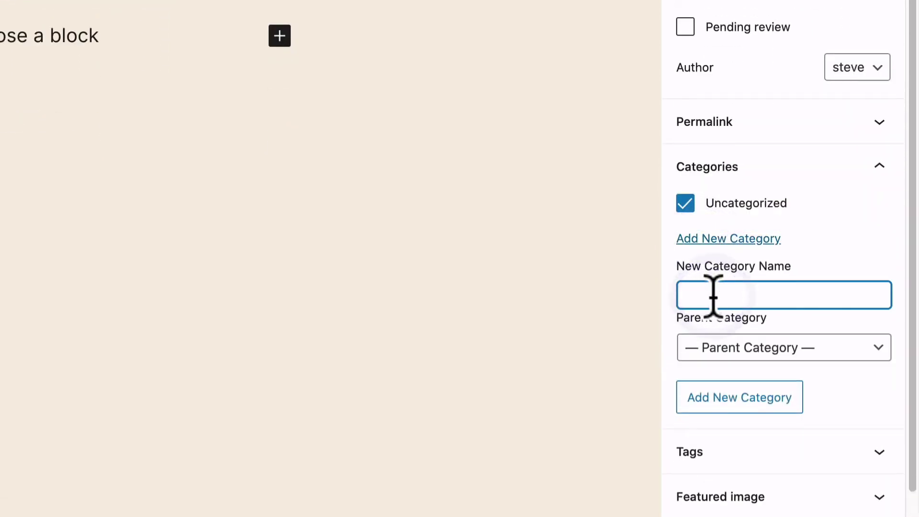
text(A)
click(718, 391)
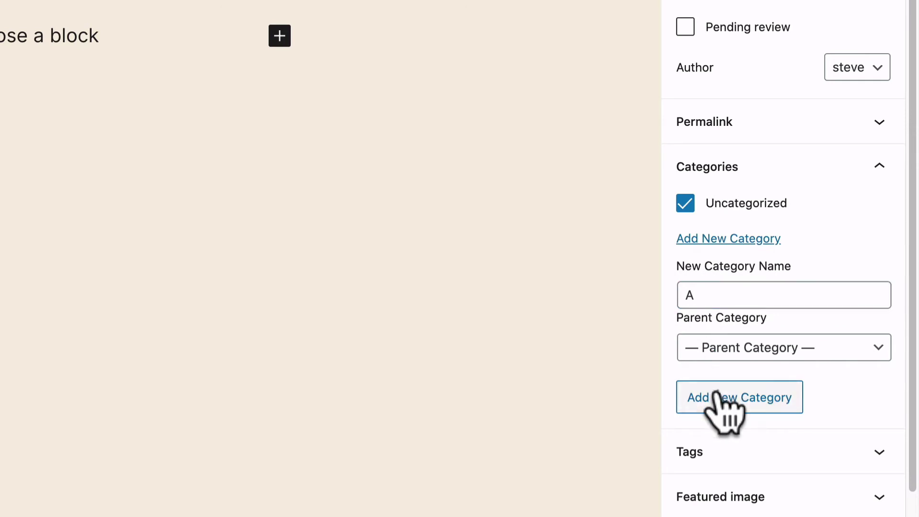
Add new categories B, C and D, then check the Checklist panel.
click(701, 297)
text(B)
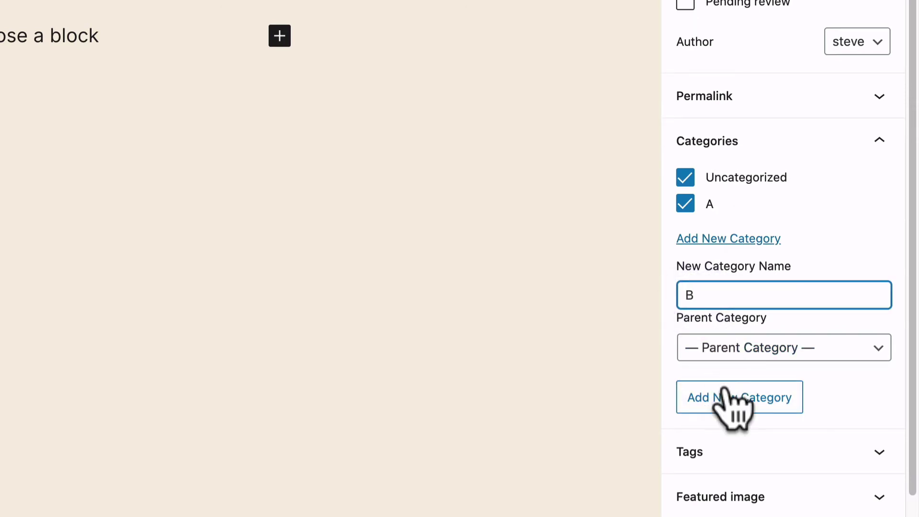
click(728, 398)
click(697, 293)
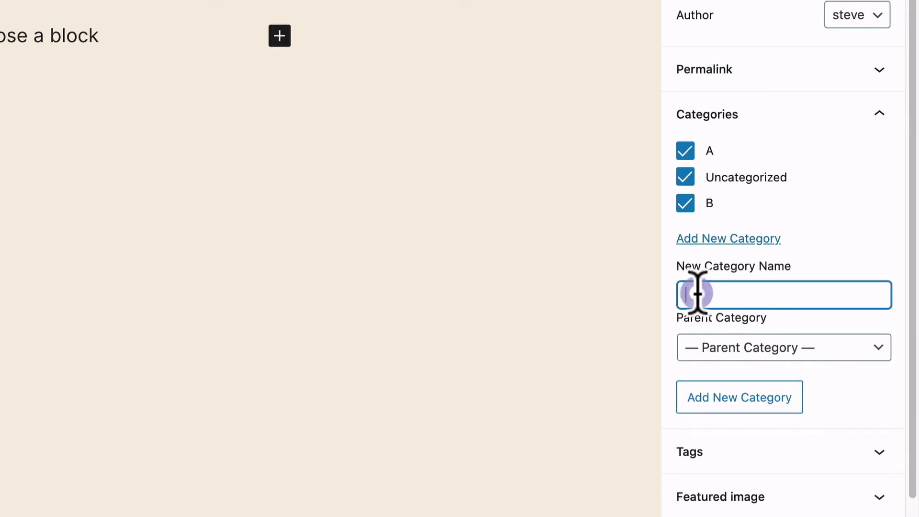
text(C)
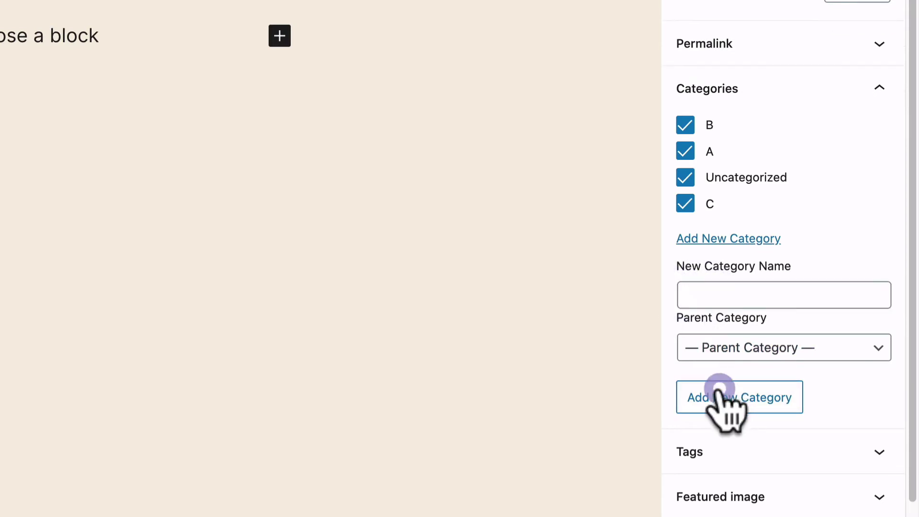
click(702, 295)
text(D)
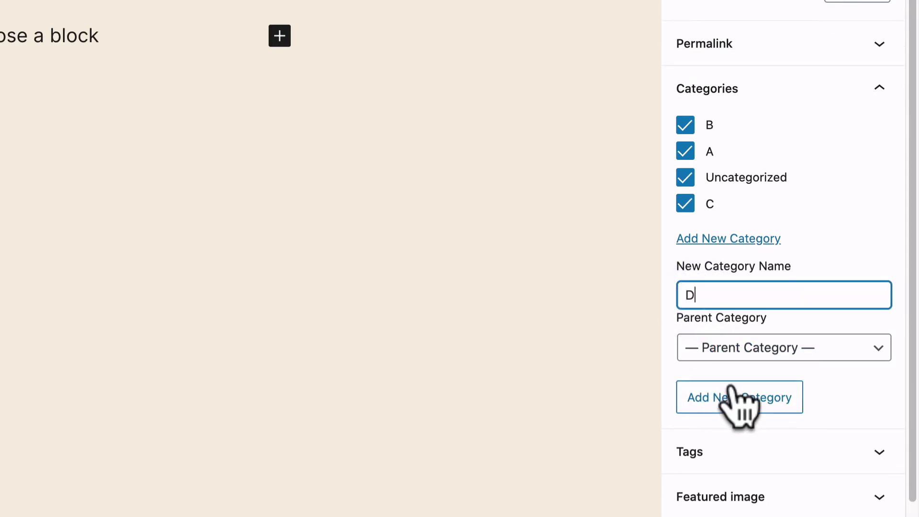
click(732, 395)
scroll(734, 383, down, 2)
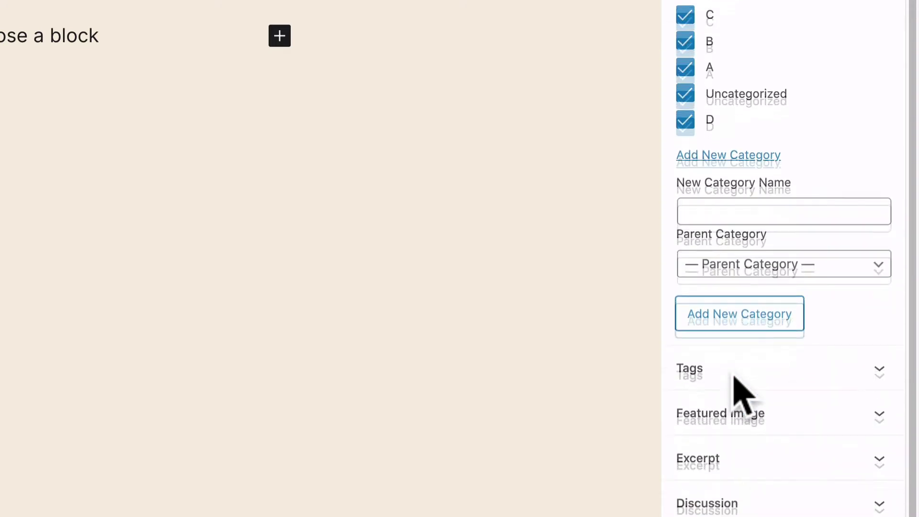
scroll(735, 383, down, 4)
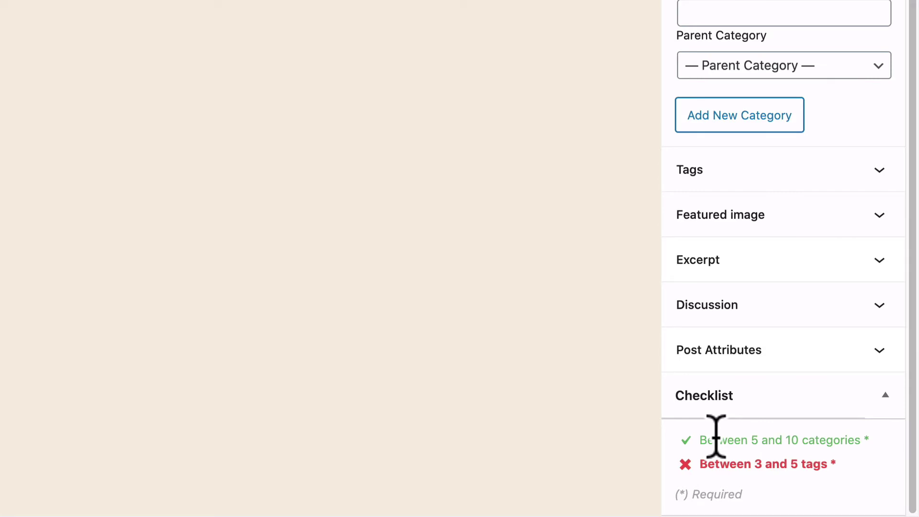
Title the post 'My New Post' and attempt to publish it.
click(352, 93)
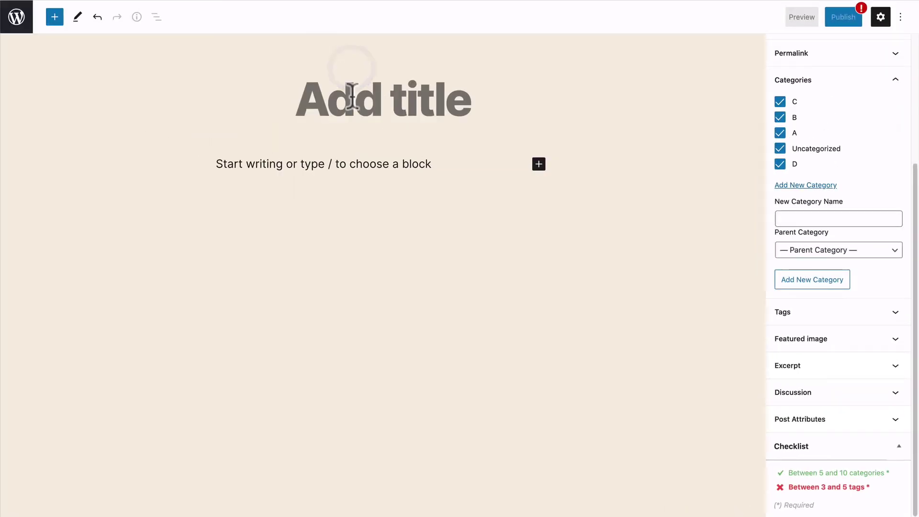
text(My New P)
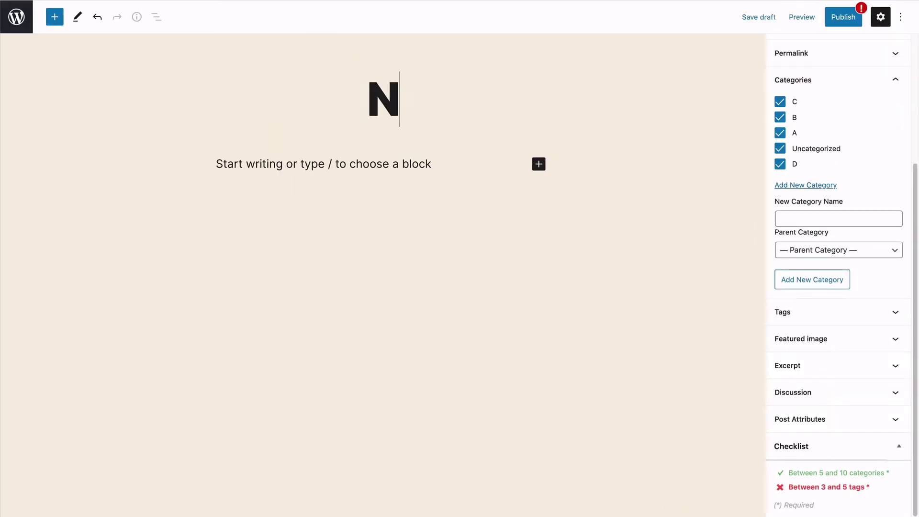
text(ost)
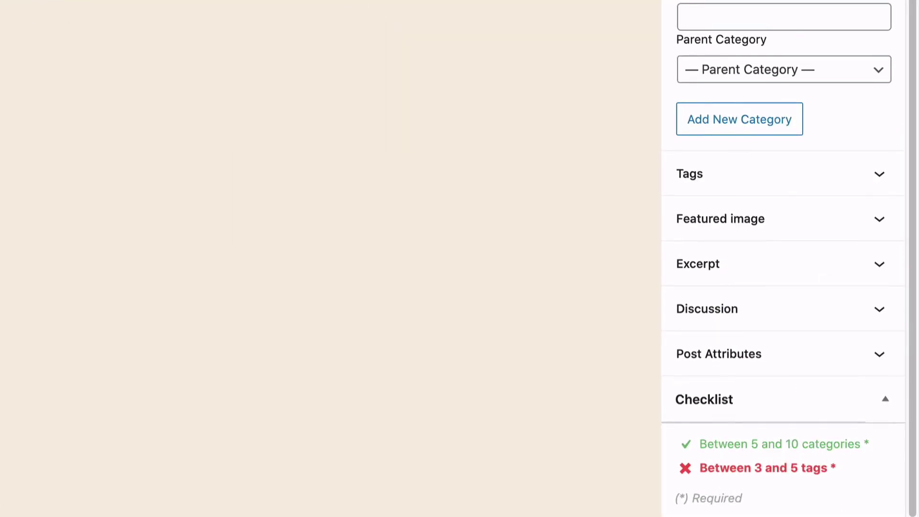
click(792, 28)
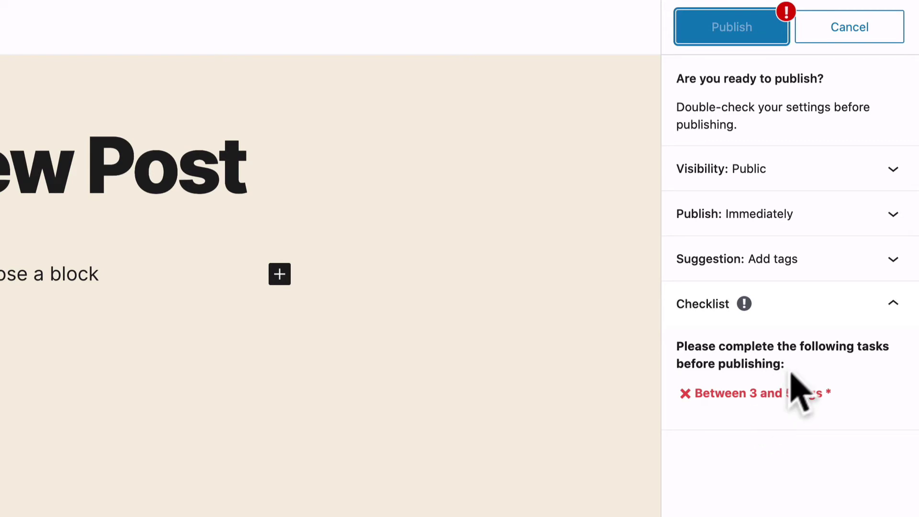
Cancel publishing, expand the Tags panel, and add tags 1, 2, 3 and 4.
click(833, 27)
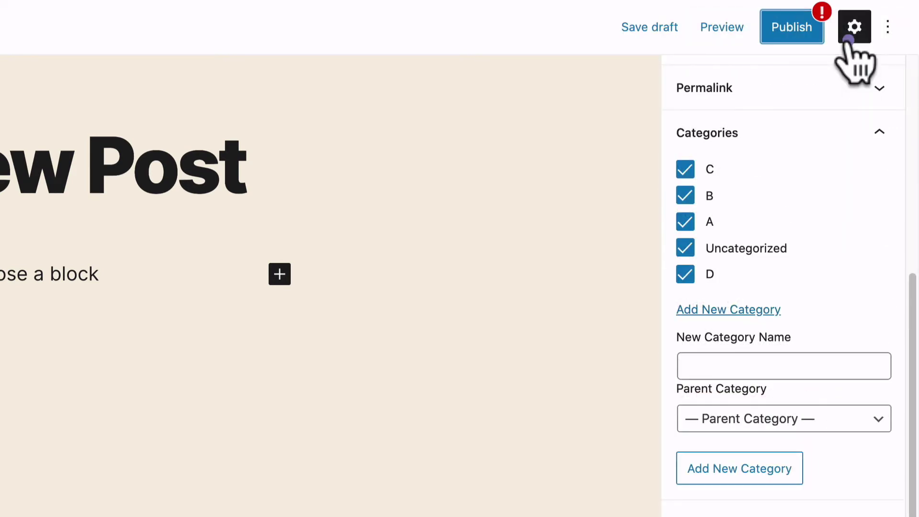
click(701, 199)
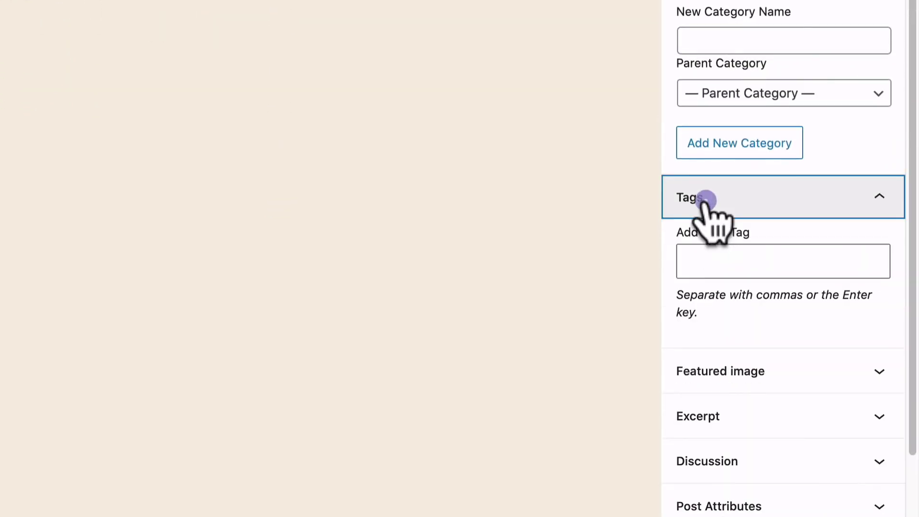
click(736, 261)
text(1)
key(Return)
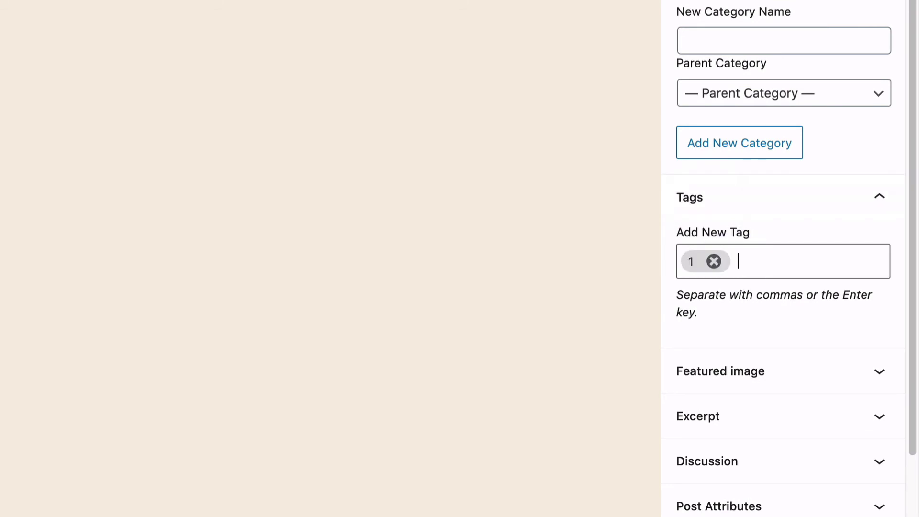
text(2)
key(Return)
text(3)
key(Return)
text(4)
key(Return)
Add two more tags, 5 and 6, to the post.
scroll(783, 259, down, 2)
scroll(783, 258, down, 5)
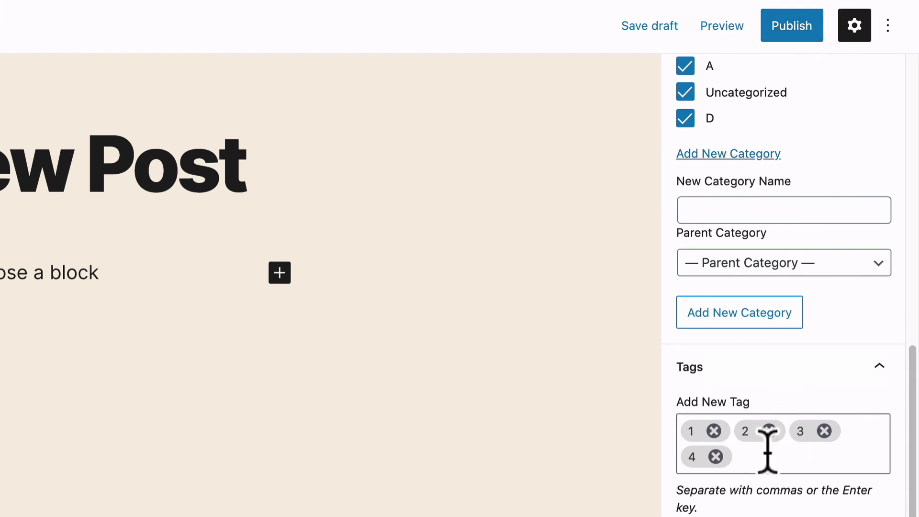
text(5)
key(Return)
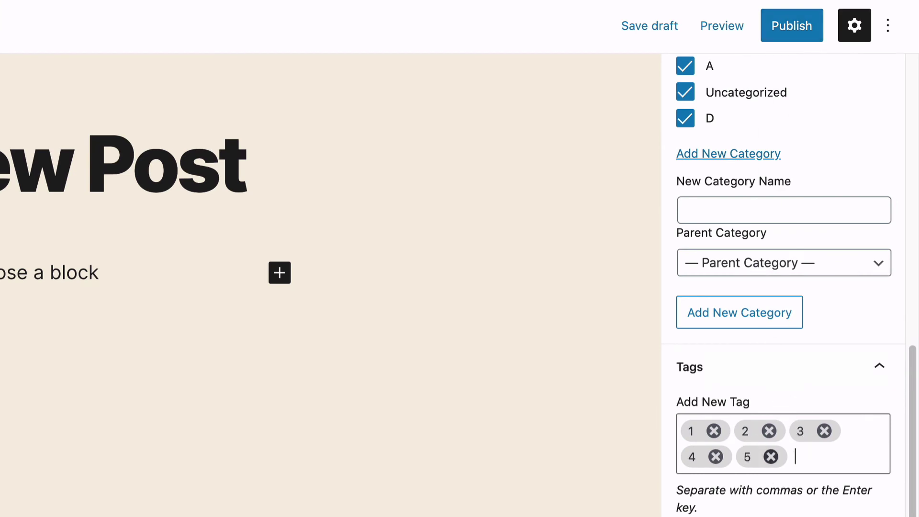
text(6)
key(Return)
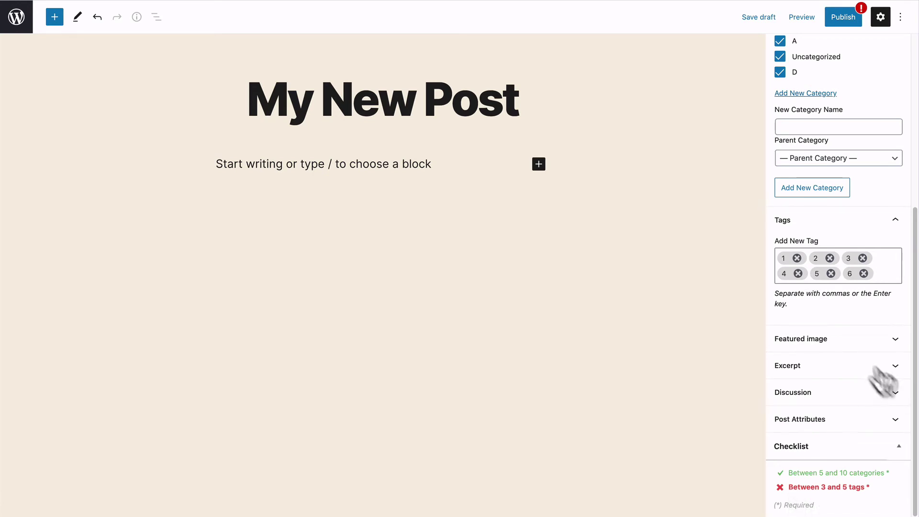
Remove tag 6 and publish My New Post through the pre-publish panel.
click(863, 273)
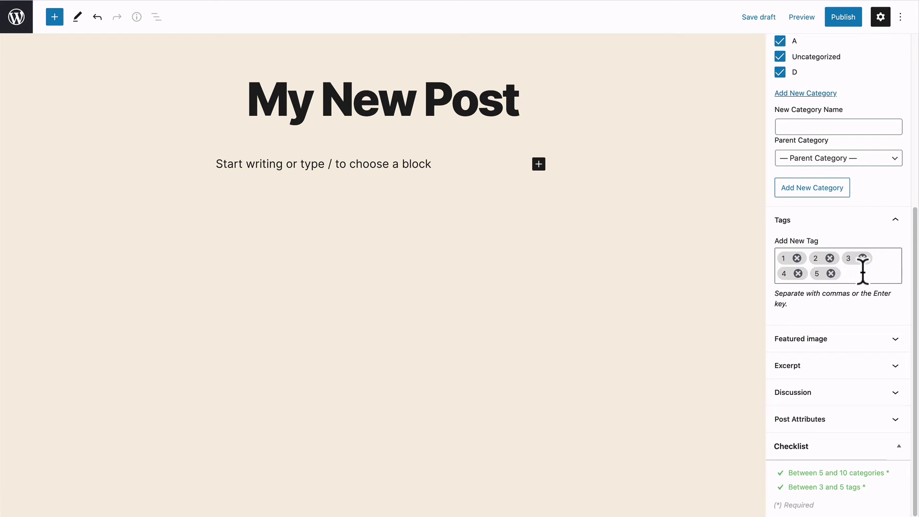
click(831, 19)
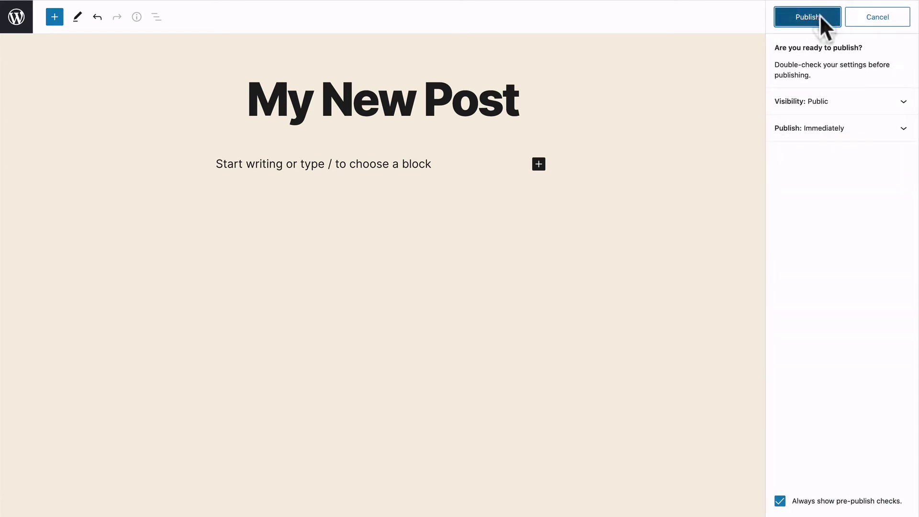
click(821, 17)
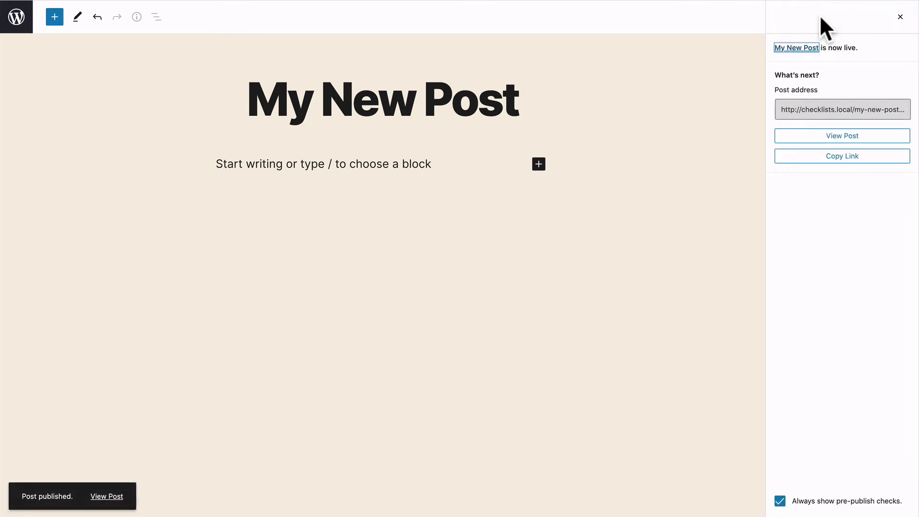
Return to the Posts list via the WordPress logo and head for Checklists in the sidebar.
click(19, 22)
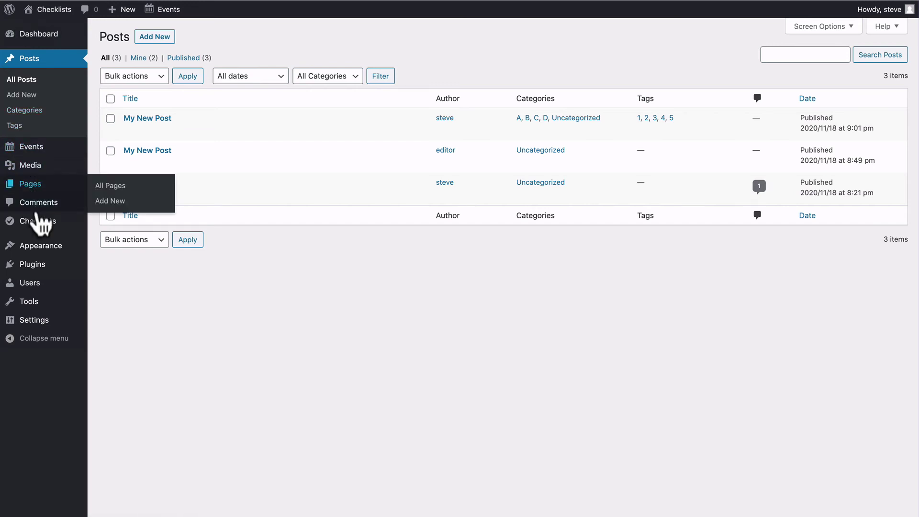
mouse_move(36, 229)
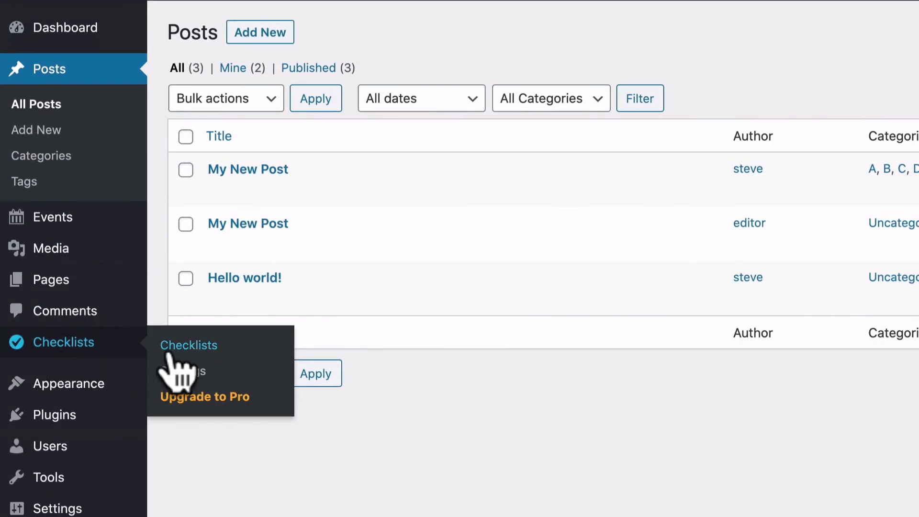
Open the Checklists settings and show the Events tab's rules.
click(168, 347)
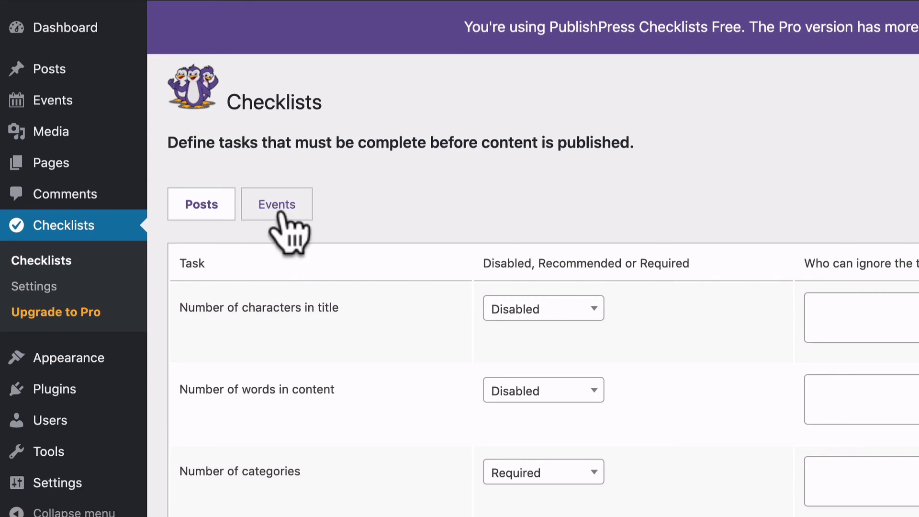
click(281, 213)
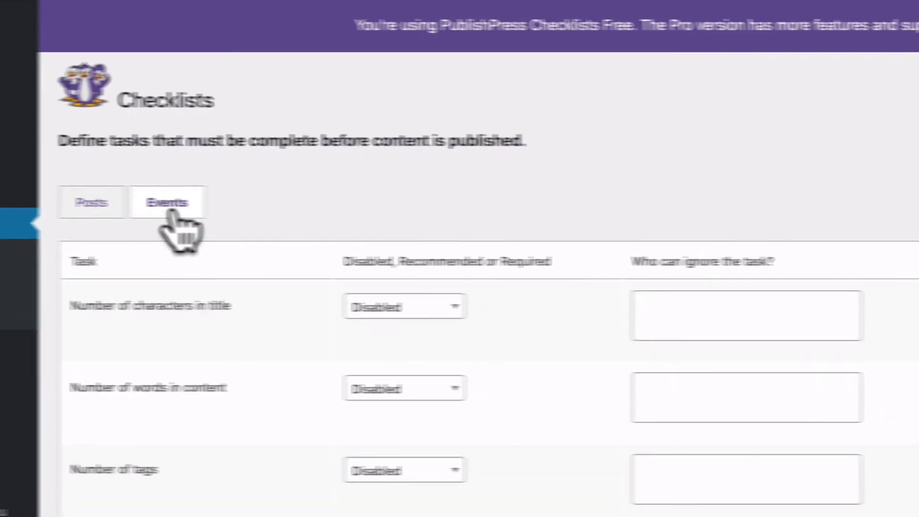
scroll(148, 311, down, 8)
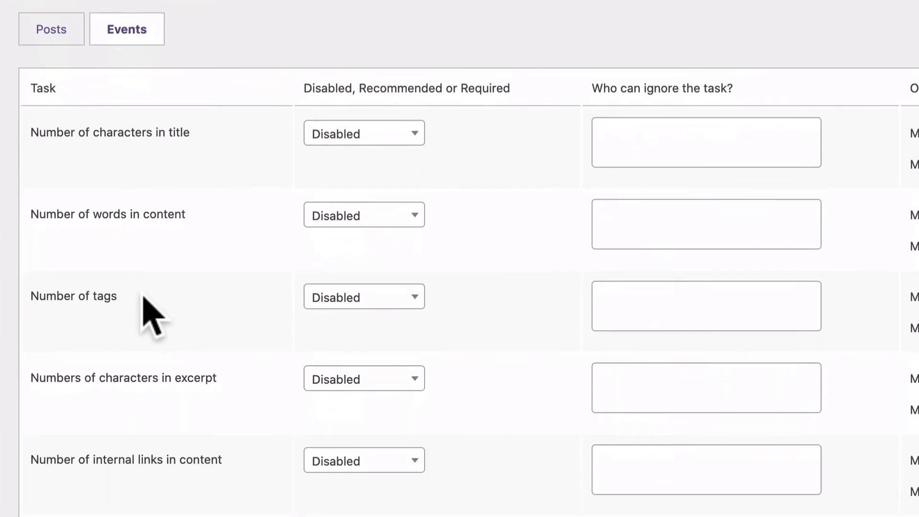
scroll(144, 307, down, 6)
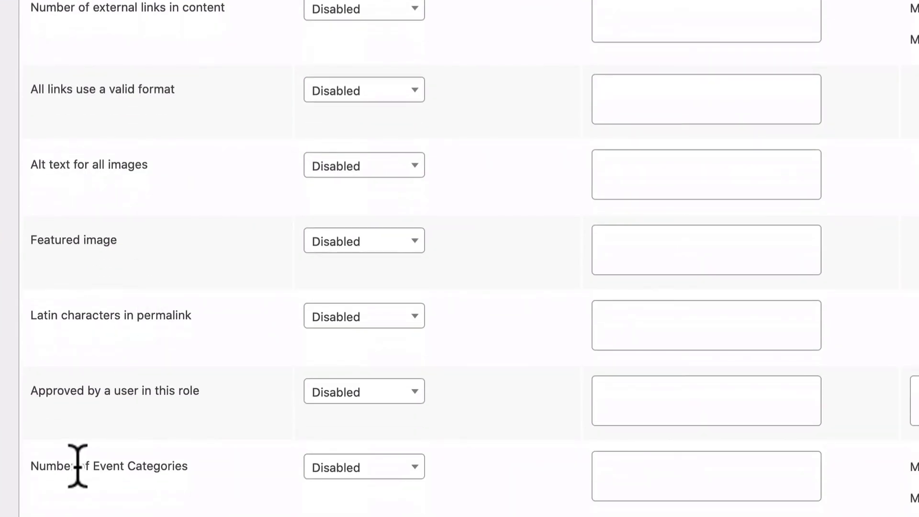
Make Number of Event Categories Required with Min 3 and Max 5, and save.
click(337, 471)
scroll(344, 440, down, 4)
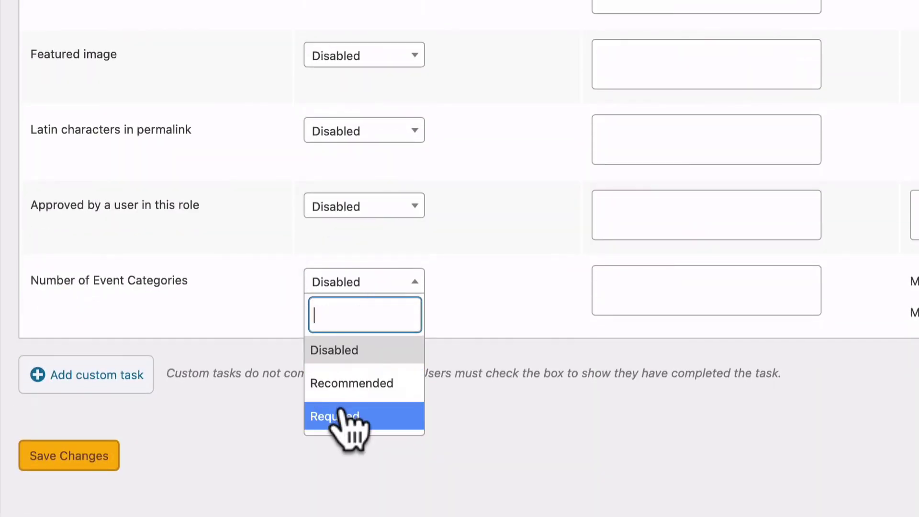
click(337, 416)
click(823, 279)
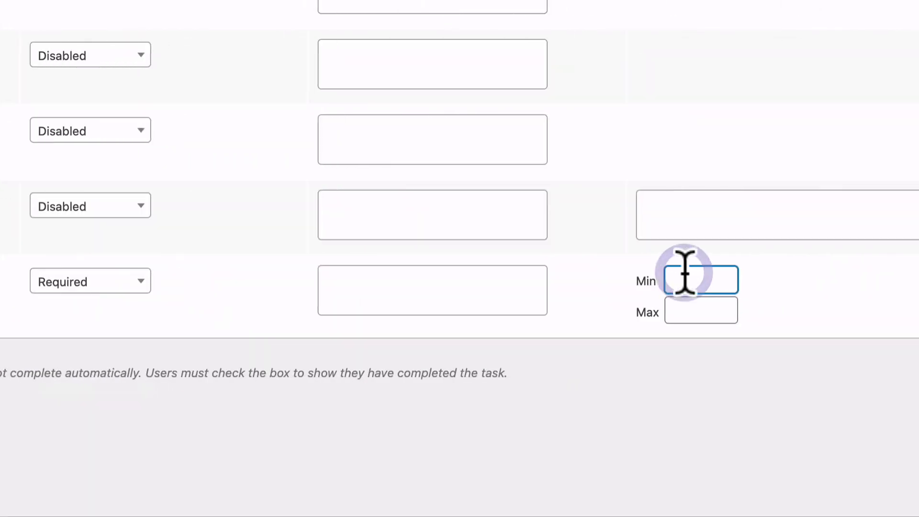
text(3)
click(689, 310)
text(5)
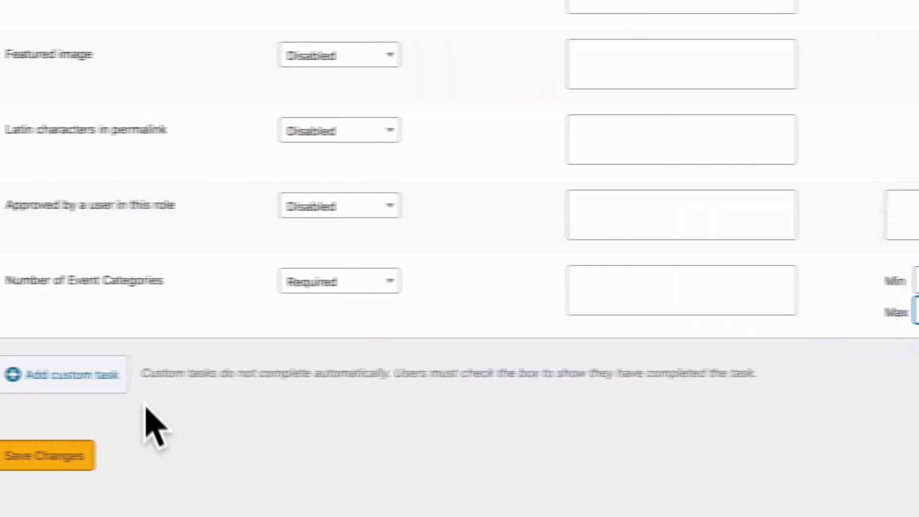
click(60, 457)
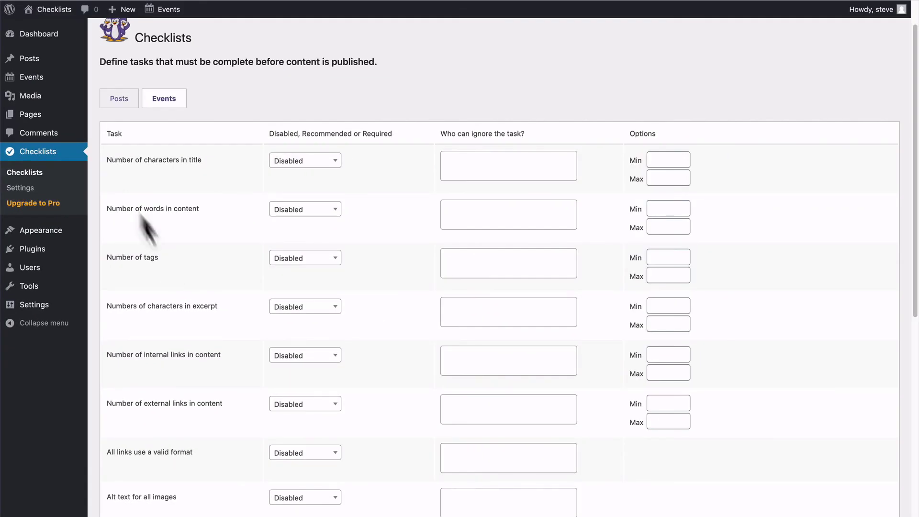
Start a new event from Events > Add New.
mouse_move(37, 79)
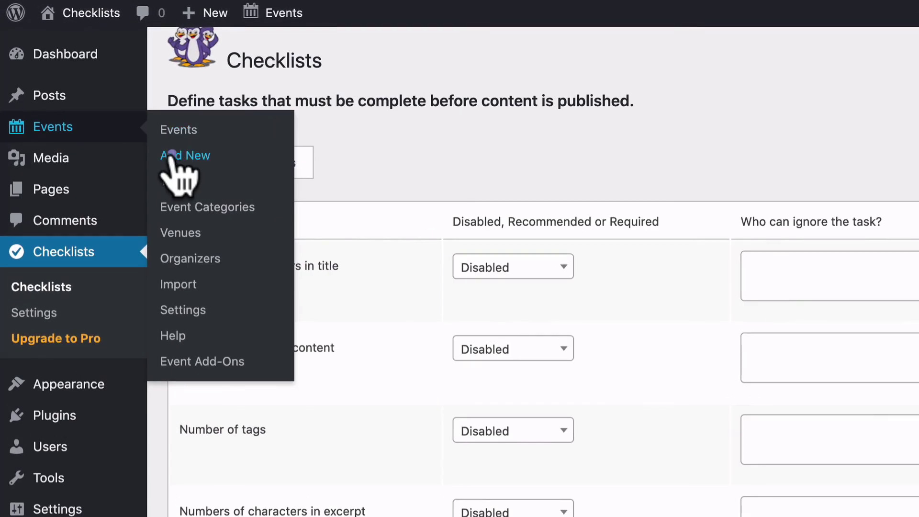
click(171, 155)
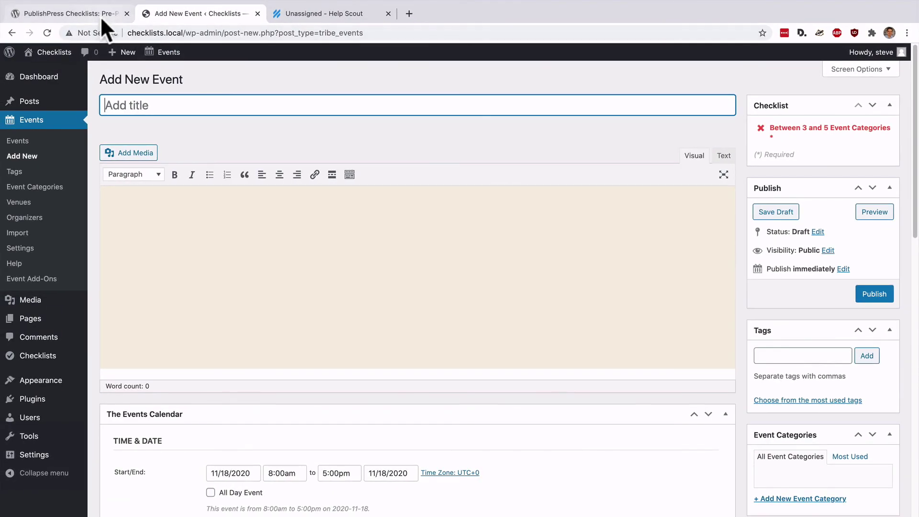
Switch to the browser tab showing the PublishPress Checklists page on WordPress.org.
click(96, 14)
click(96, 13)
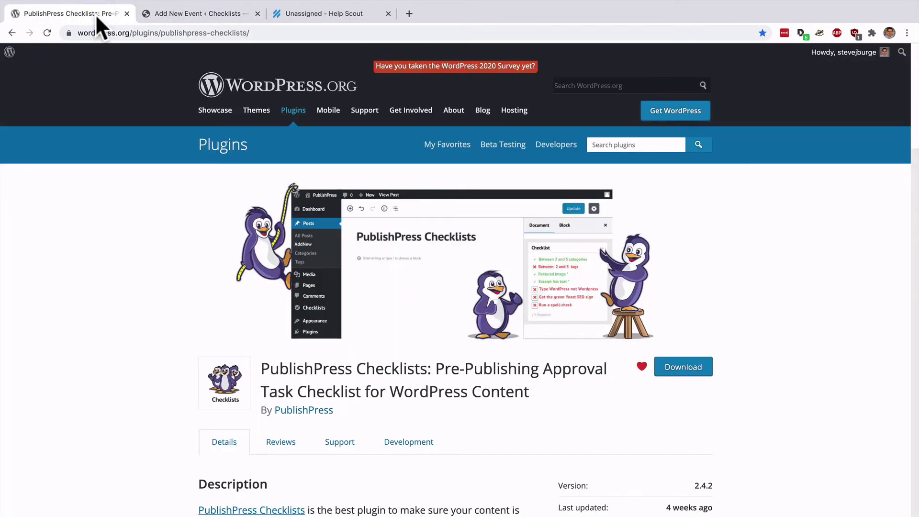